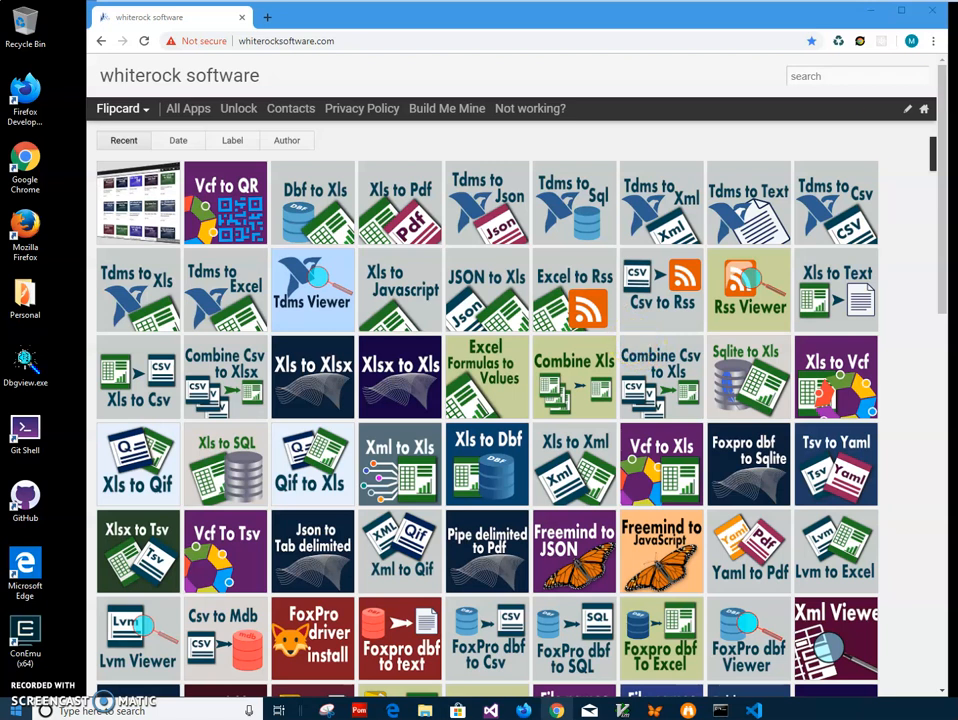
Step: Search the whiterock software site for tdms, open the tdms to xls converter's entry and download its setup archive
{"action": "left_click", "coordinate": [853, 76]}
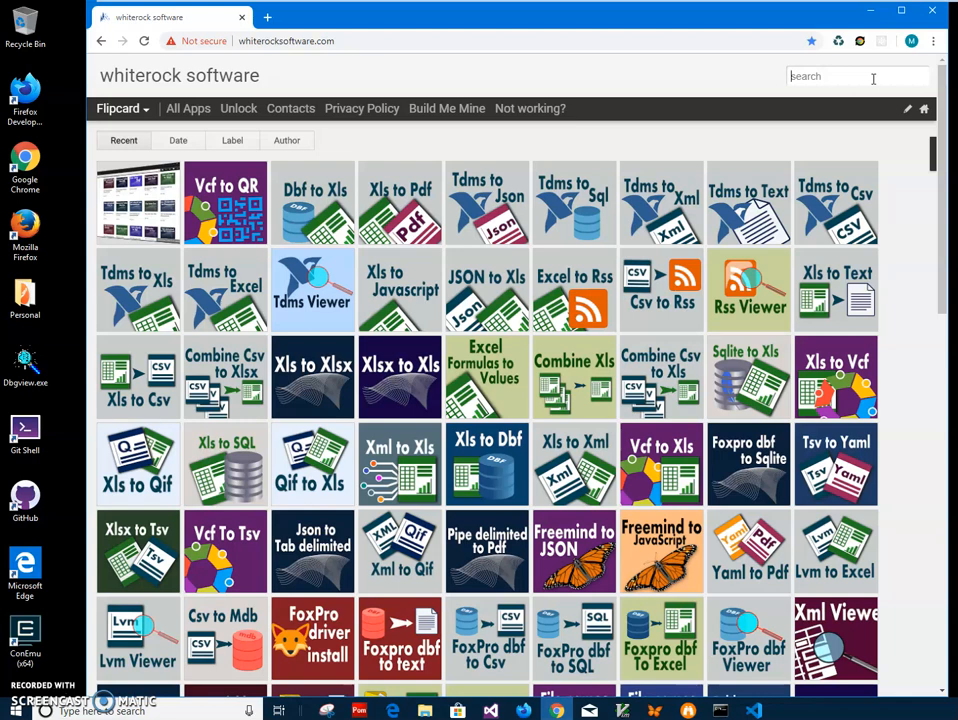
{"action": "type", "text": "tdms"}
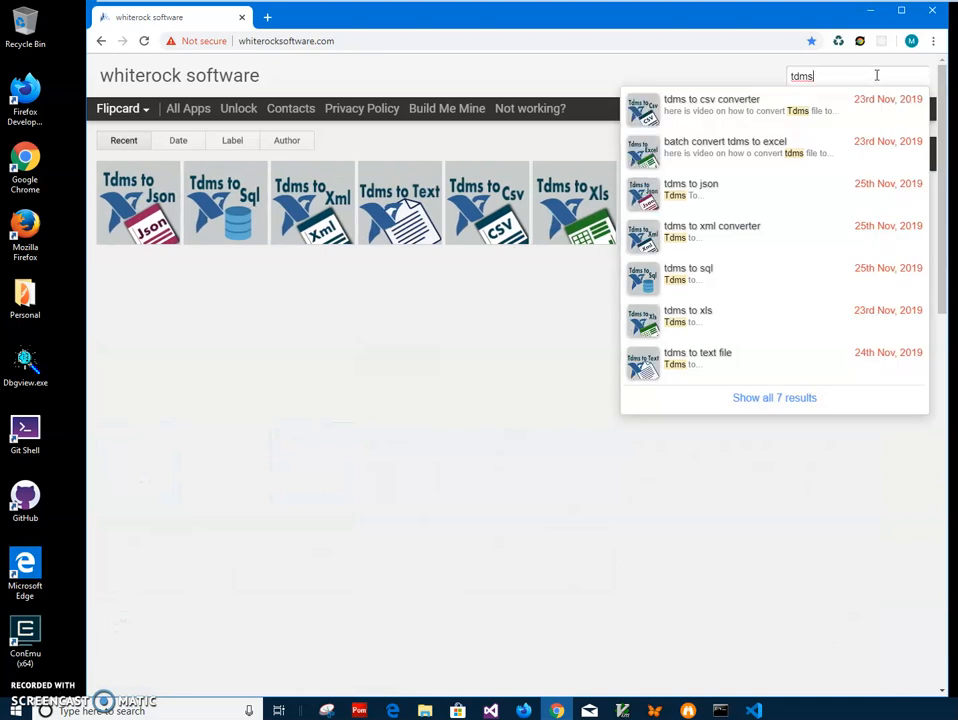
{"action": "left_click", "coordinate": [558, 202]}
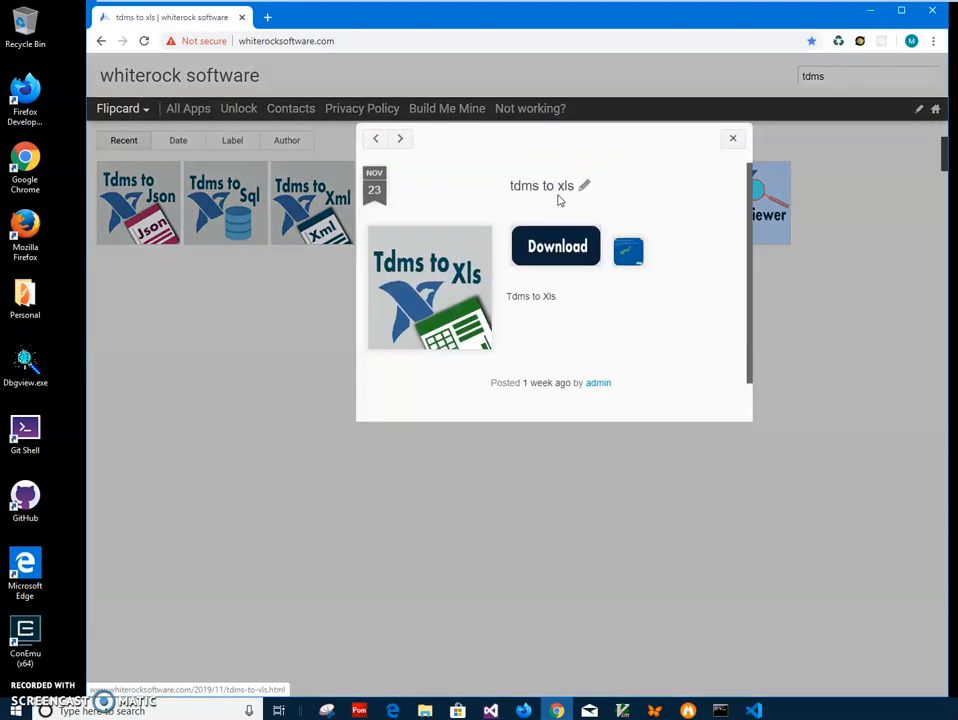
{"action": "left_click", "coordinate": [478, 204]}
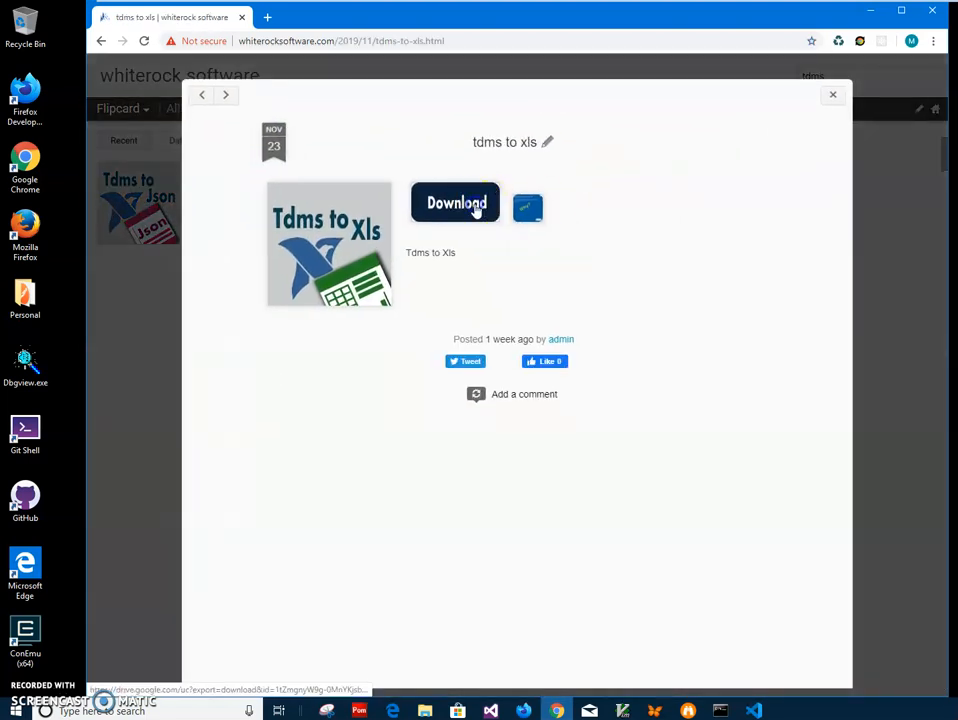
{"action": "left_click", "coordinate": [486, 220]}
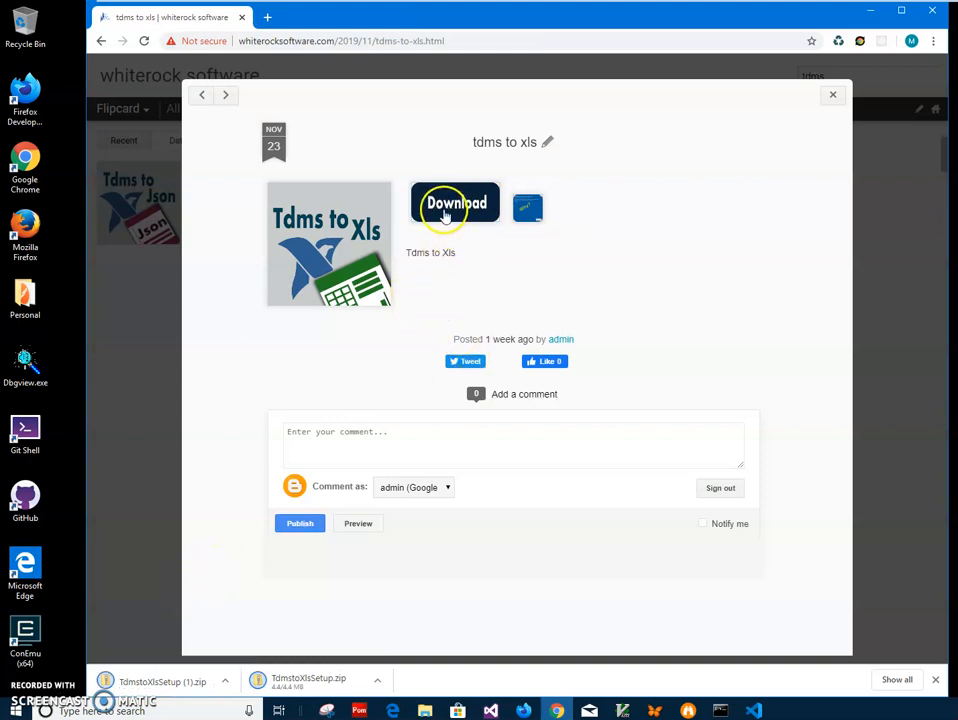
Step: Open the downloaded TdmstoXlsSetup (1).zip and run TdmstoXlsSetup.msi, allowing it past the Windows SmartScreen block
{"action": "left_click", "coordinate": [177, 683]}
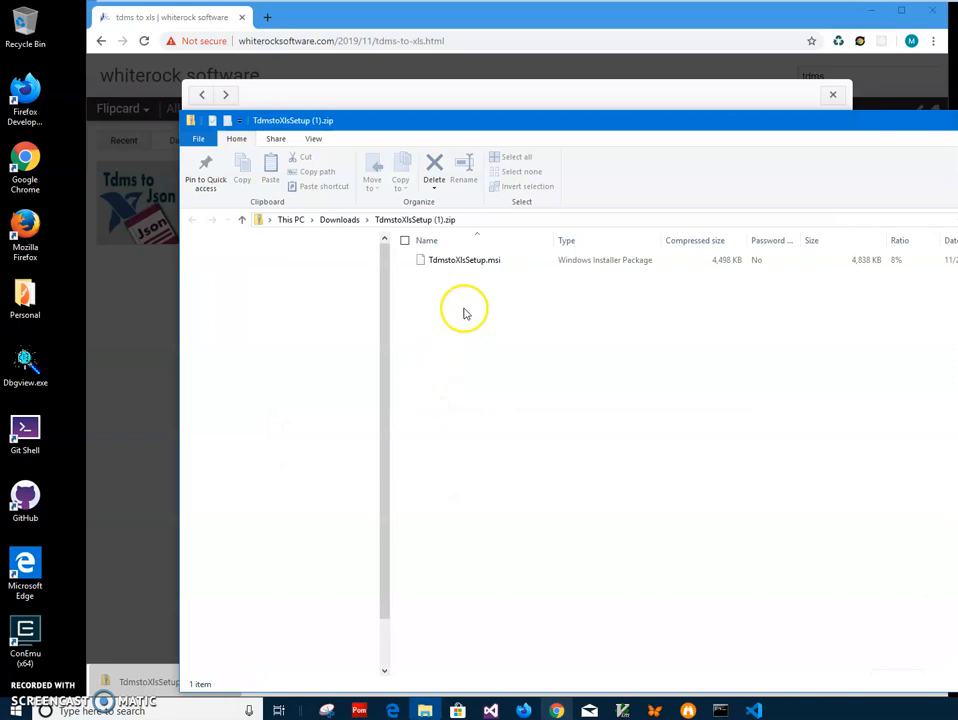
{"action": "left_click", "coordinate": [444, 261]}
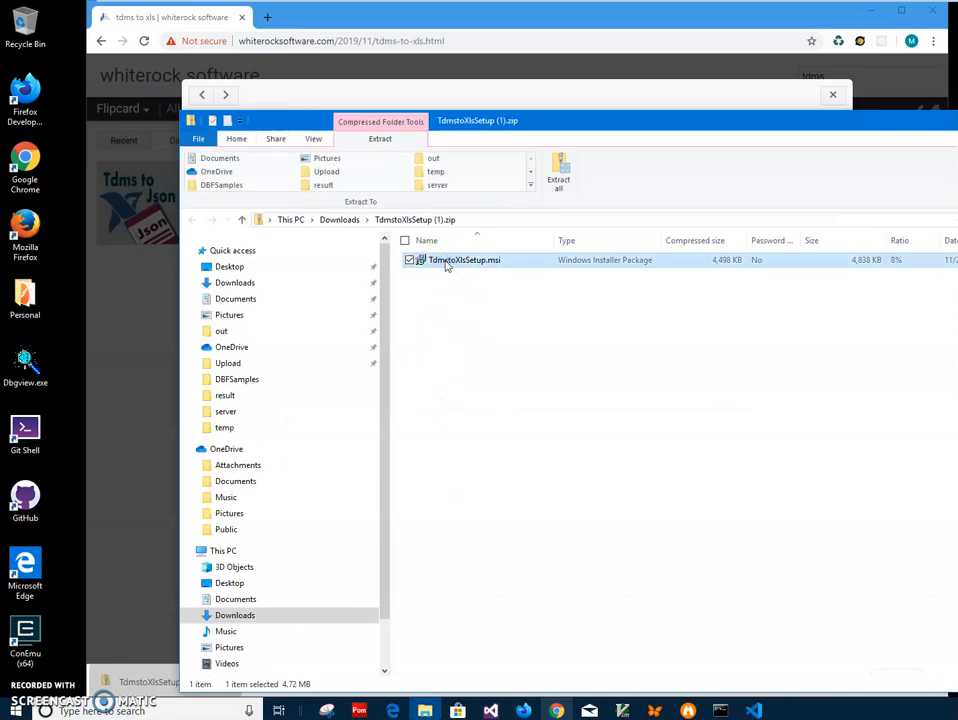
{"action": "double_click", "coordinate": [449, 260]}
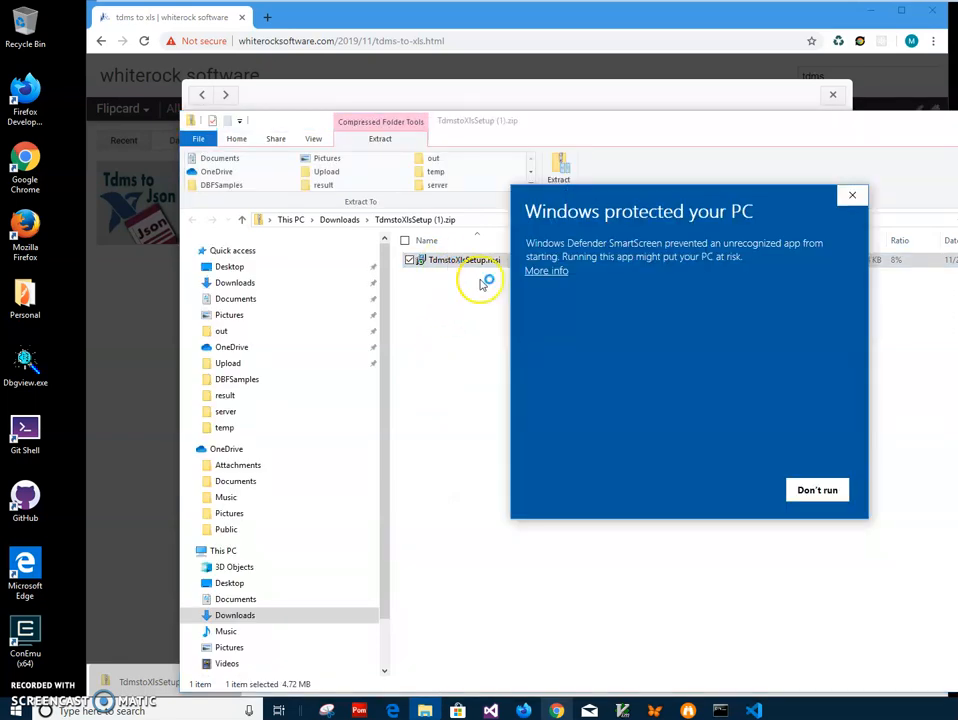
{"action": "left_click", "coordinate": [545, 271]}
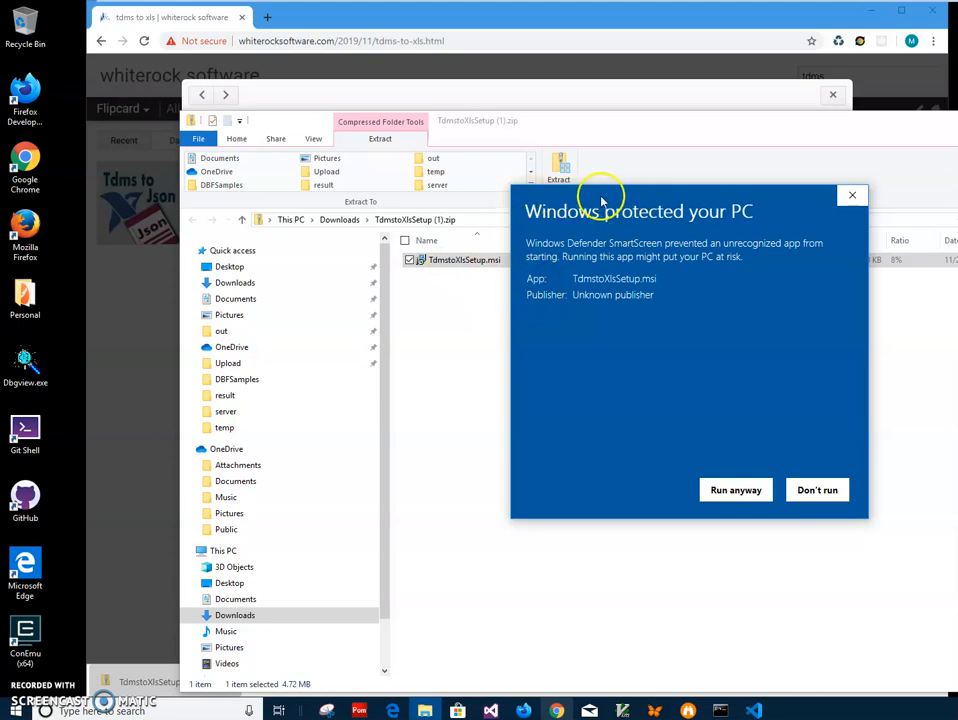
{"action": "left_click_drag", "start_coordinate": [657, 303], "coordinate": [490, 299]}
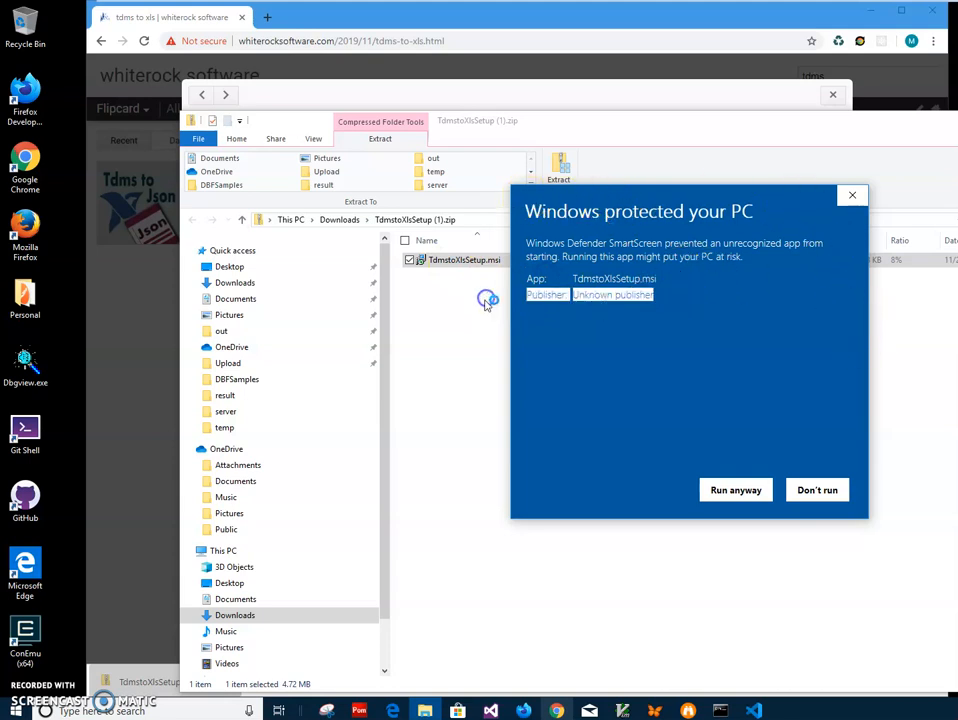
{"action": "left_click", "coordinate": [729, 491]}
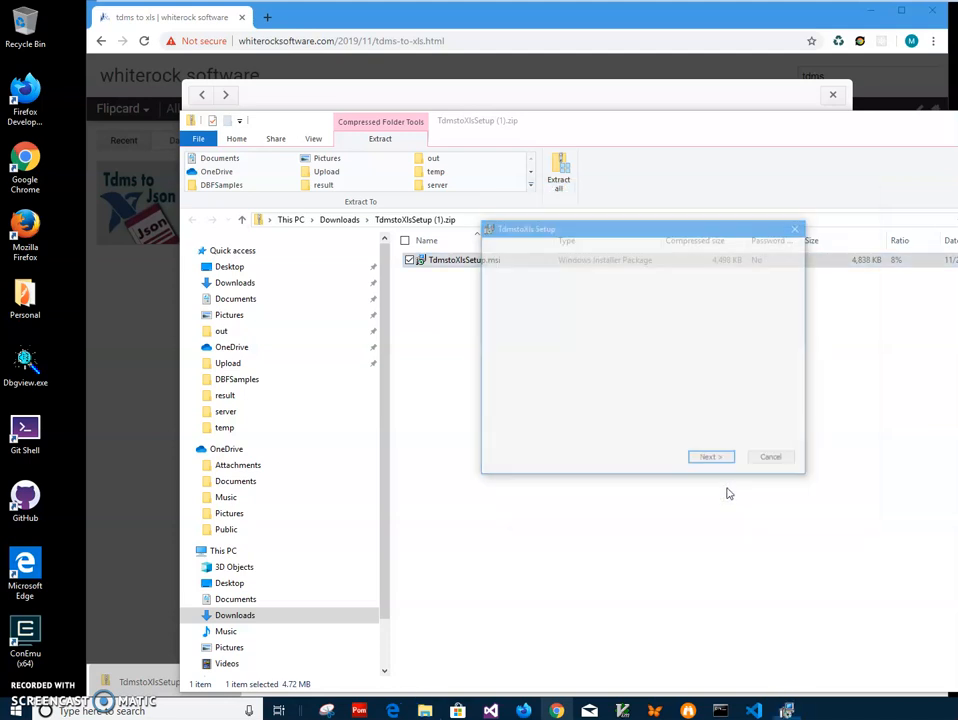
Step: Install TdmstoXls with the setup wizard's default settings, finish the wizard and close the archive window
{"action": "left_click", "coordinate": [715, 463]}
{"action": "left_click", "coordinate": [714, 461]}
{"action": "left_click", "coordinate": [719, 461]}
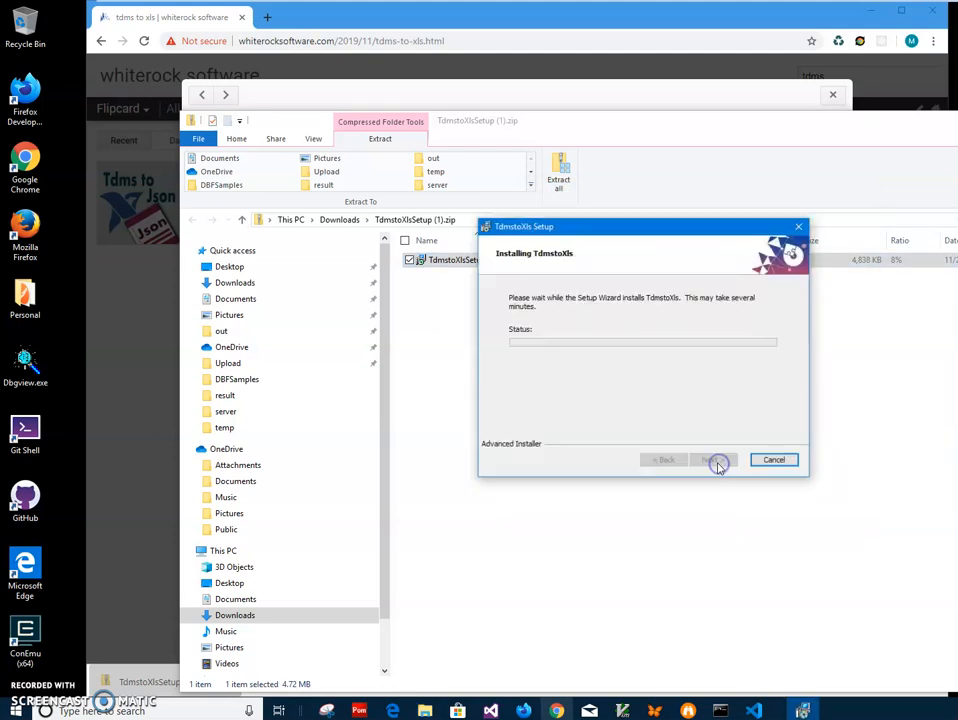
{"action": "left_click", "coordinate": [605, 472]}
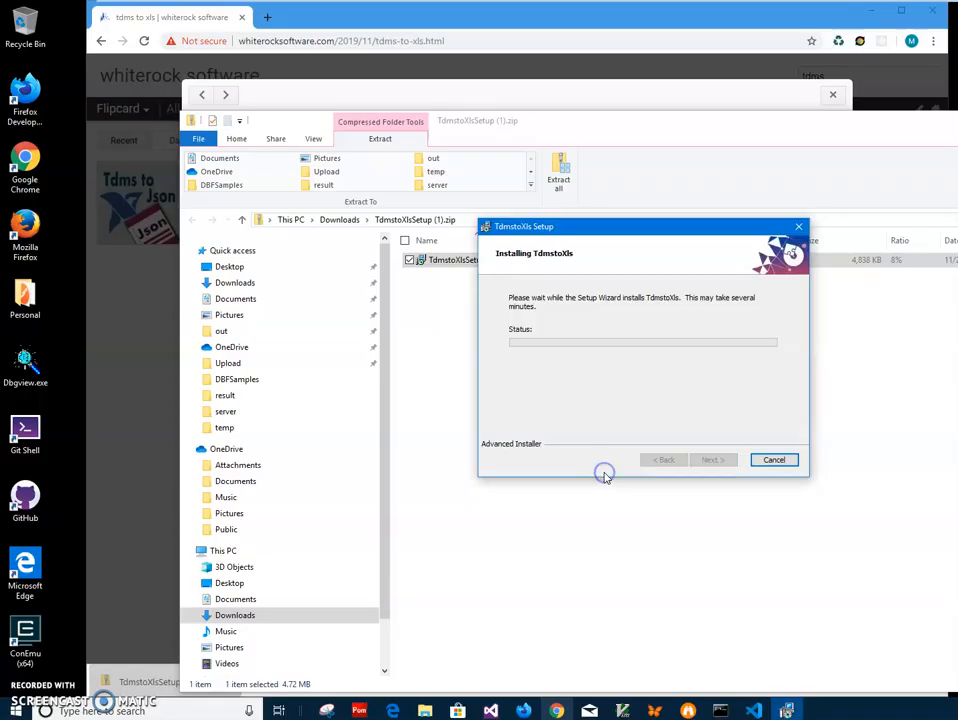
{"action": "left_click", "coordinate": [709, 461]}
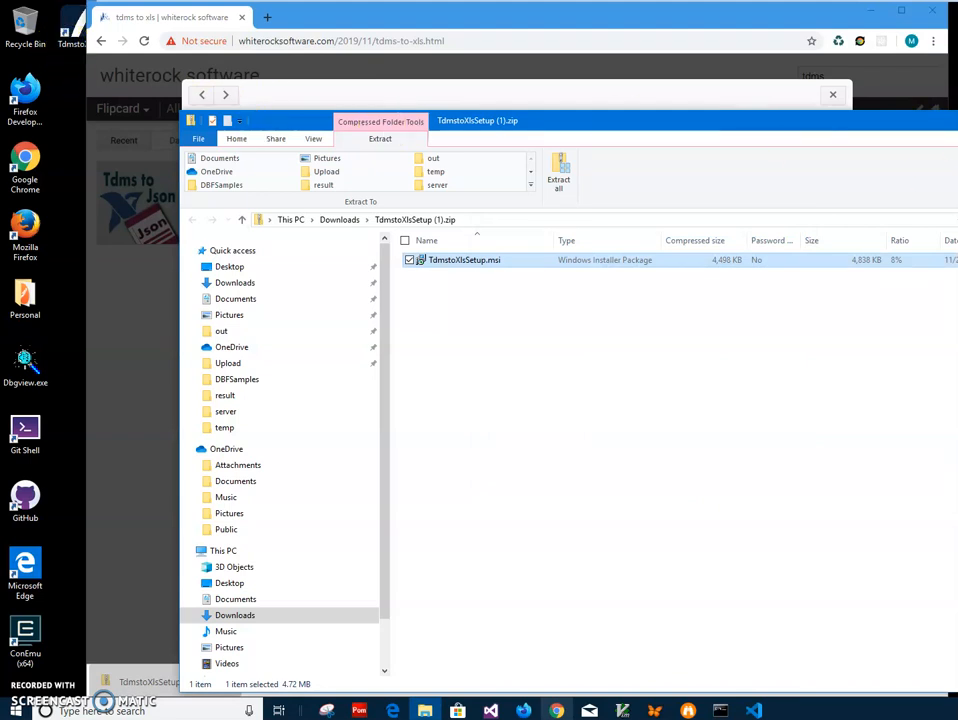
{"action": "double_click", "coordinate": [190, 120]}
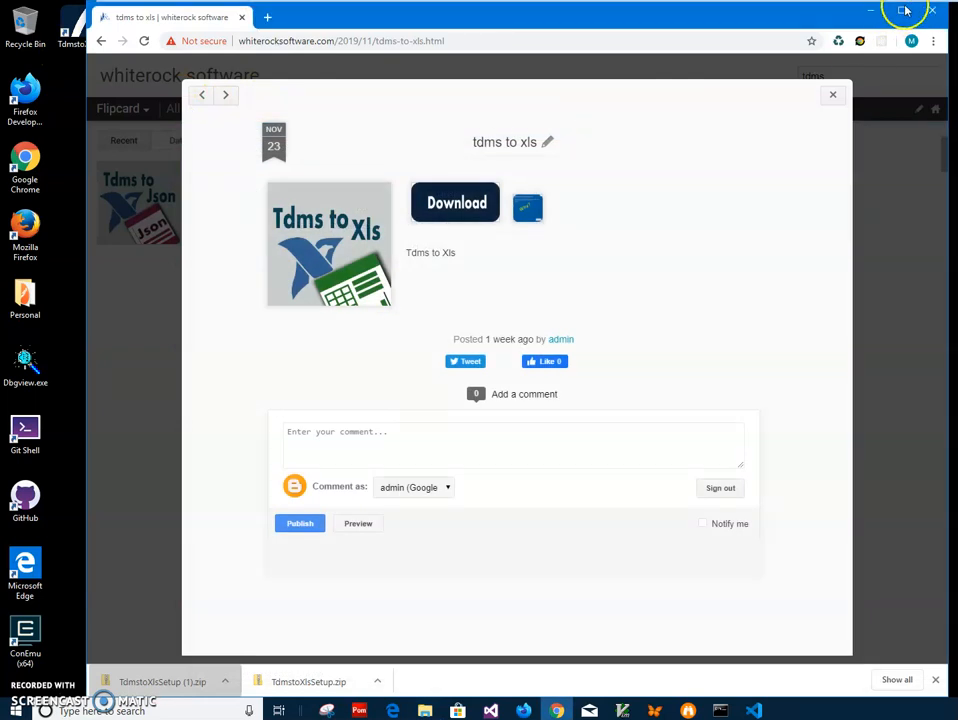
Step: Minimize the browser, launch TdmstoXls from the desktop and select Sample.tdms in Documents as the input file
{"action": "left_click", "coordinate": [872, 10]}
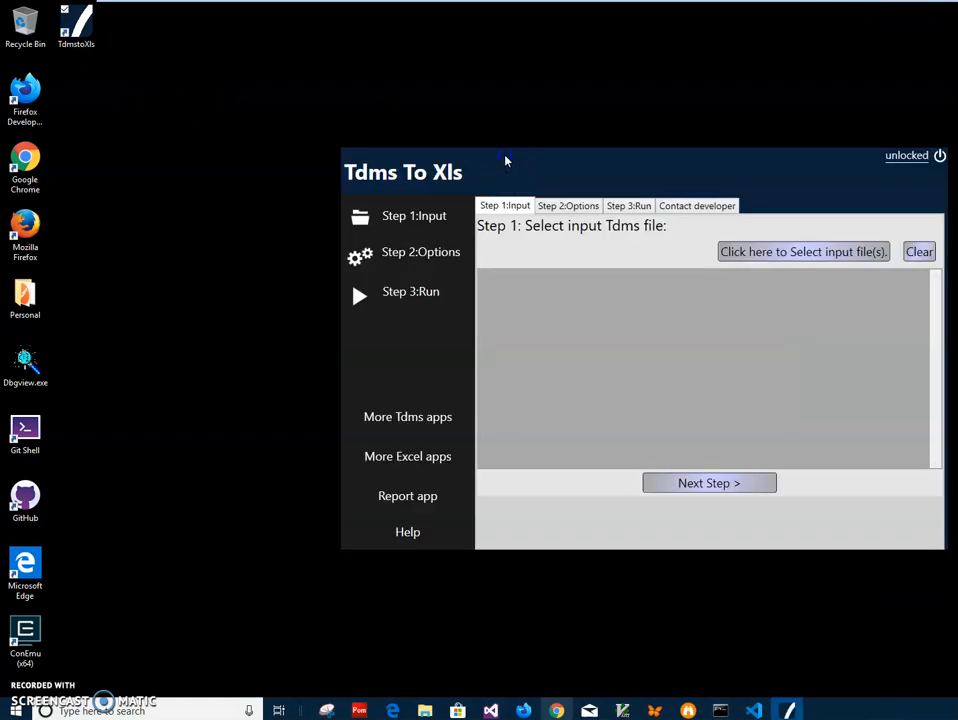
{"action": "left_click_drag", "start_coordinate": [505, 160], "coordinate": [382, 181]}
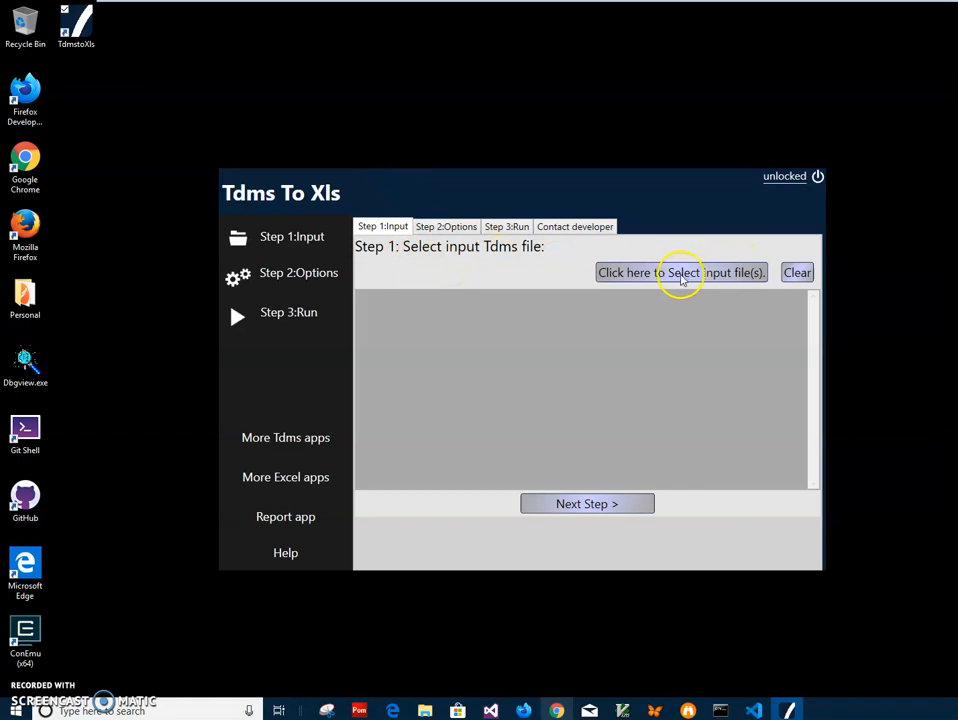
{"action": "left_click", "coordinate": [660, 274]}
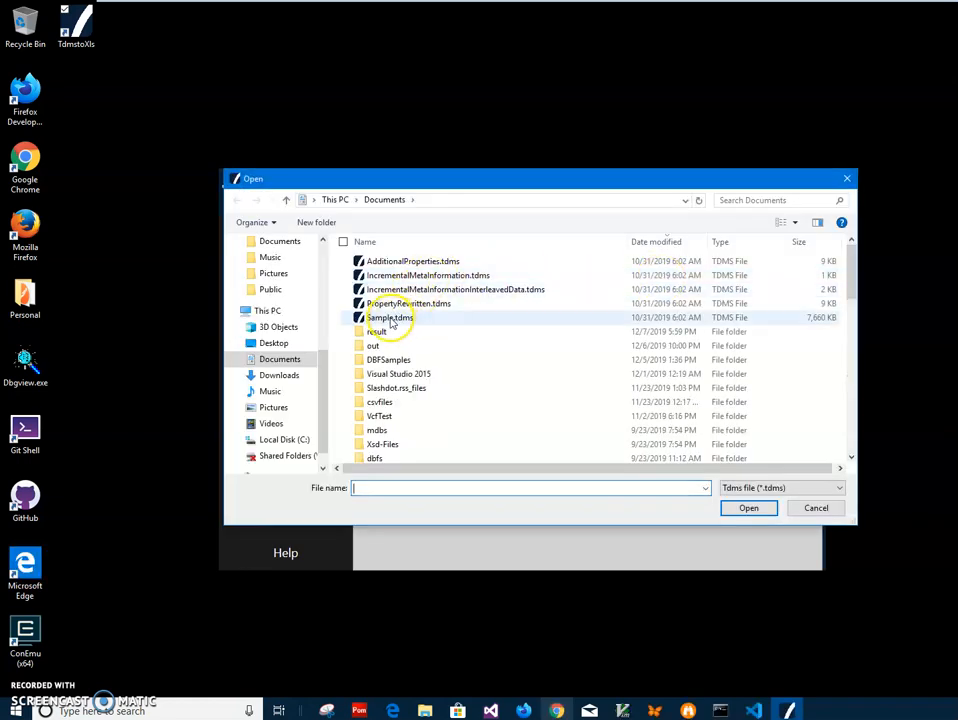
{"action": "double_click", "coordinate": [392, 320]}
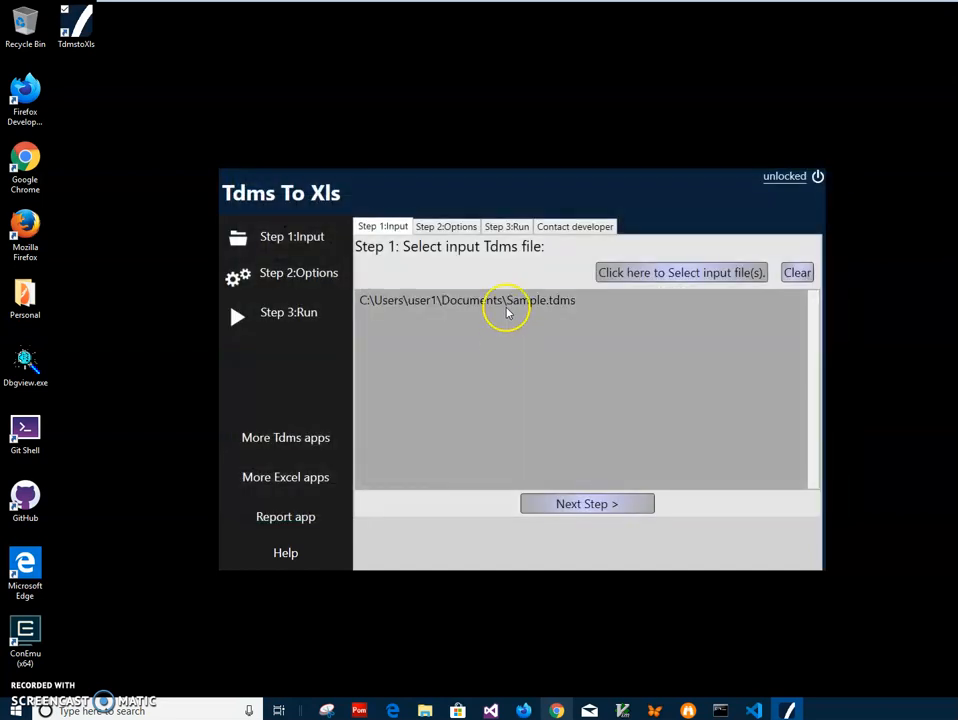
Step: Run the conversion without setting extra options and save the .xls output in Documents under the suggested file name
{"action": "left_click", "coordinate": [625, 508]}
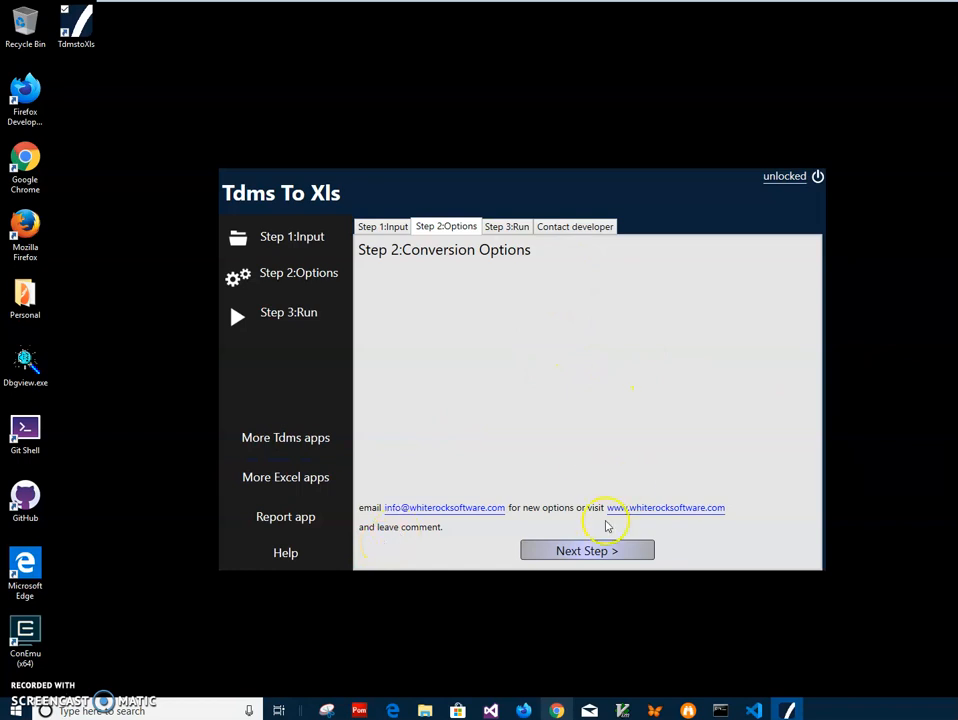
{"action": "left_click", "coordinate": [596, 552]}
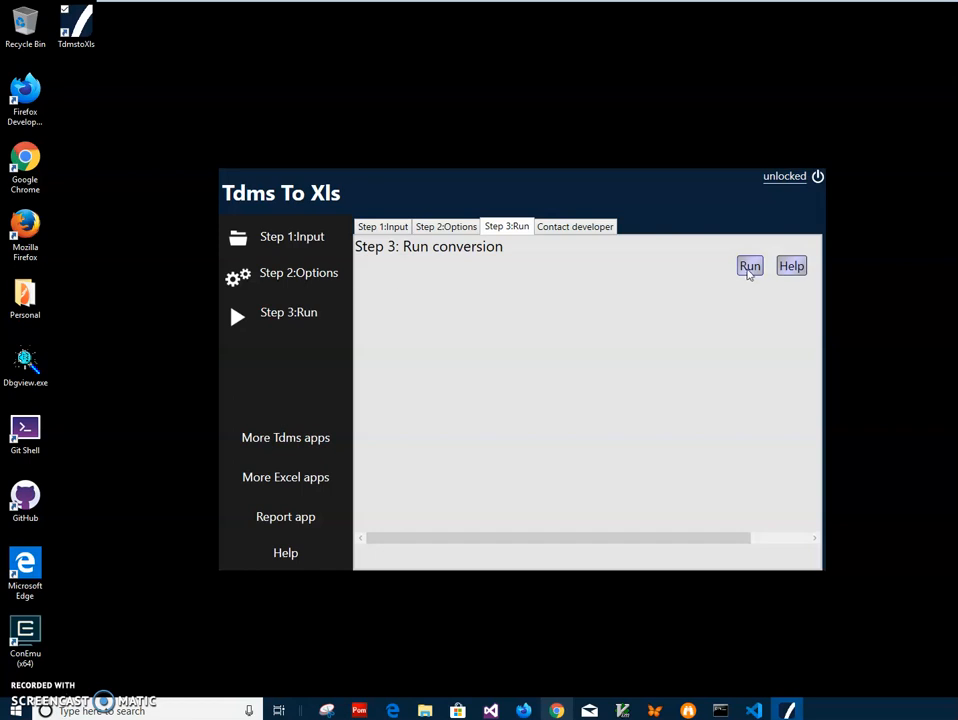
{"action": "left_click", "coordinate": [749, 268]}
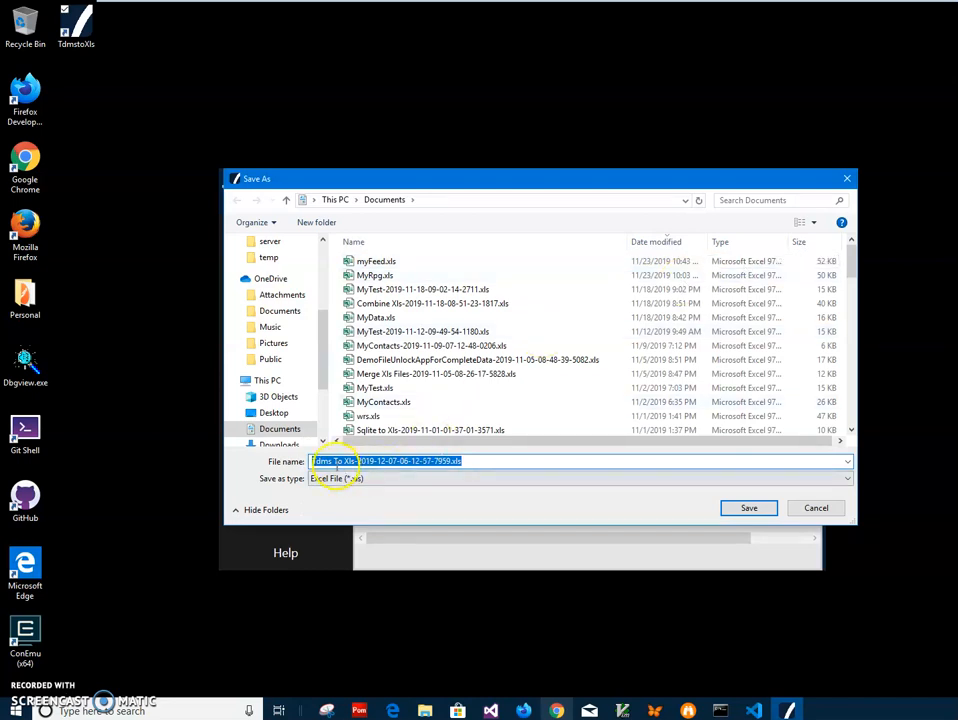
{"action": "left_click", "coordinate": [335, 461]}
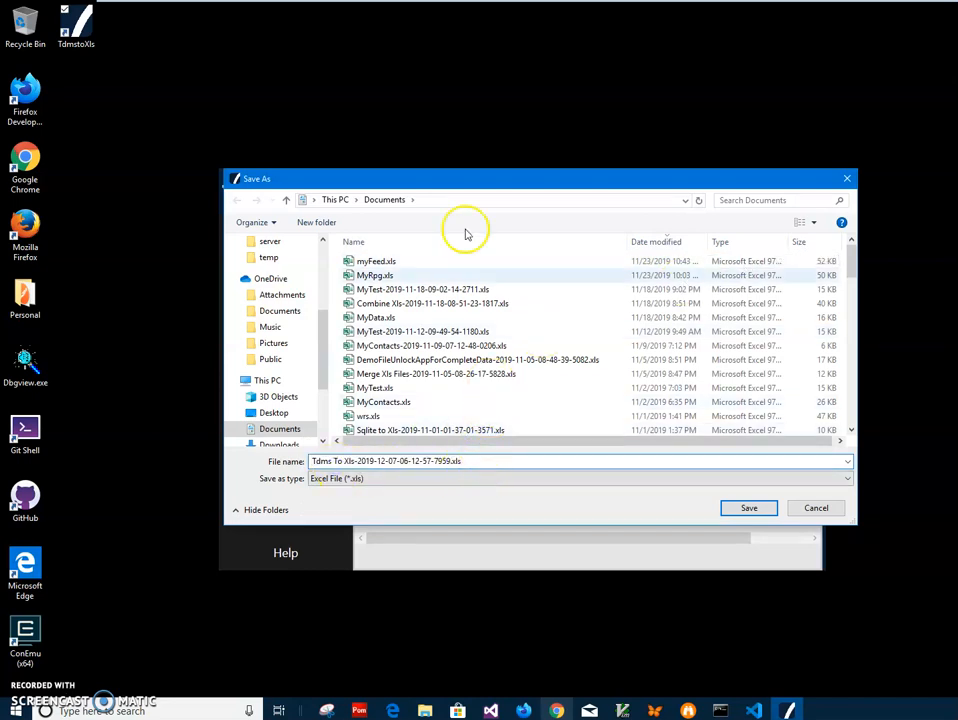
{"action": "left_click", "coordinate": [359, 461]}
{"action": "left_click_drag", "start_coordinate": [468, 460], "coordinate": [370, 460]}
{"action": "left_click", "coordinate": [470, 460]}
{"action": "left_click", "coordinate": [757, 508]}
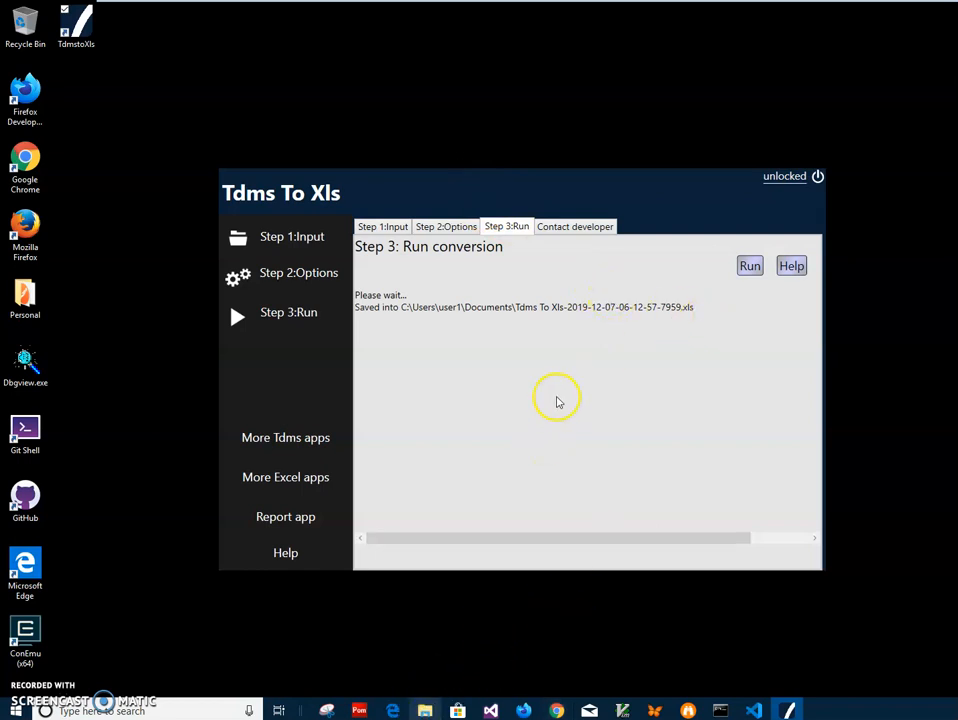
Step: Switch to File Explorer and open the newly converted .xls workbook from the recent files, moving its window fully into view
{"action": "left_click", "coordinate": [532, 306]}
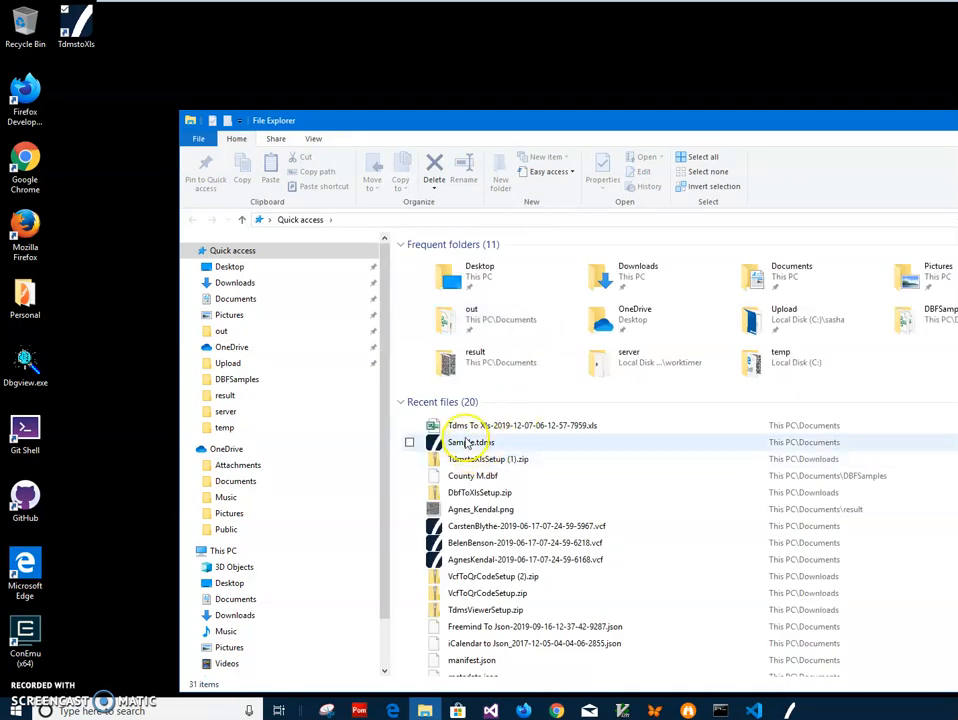
{"action": "double_click", "coordinate": [430, 427]}
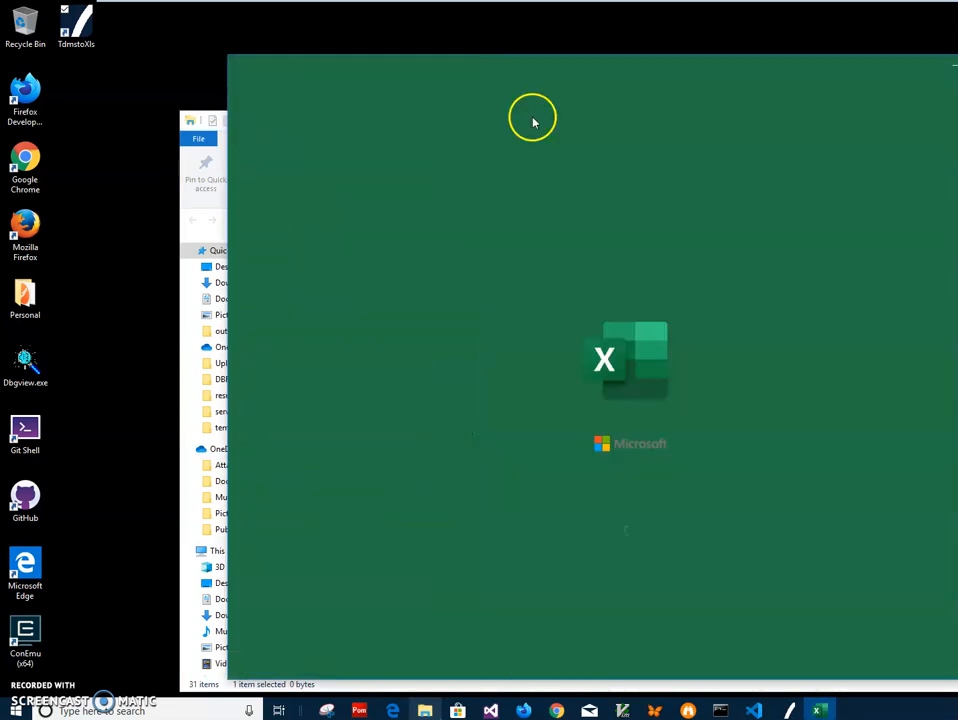
{"action": "left_click_drag", "start_coordinate": [530, 75], "coordinate": [361, 64]}
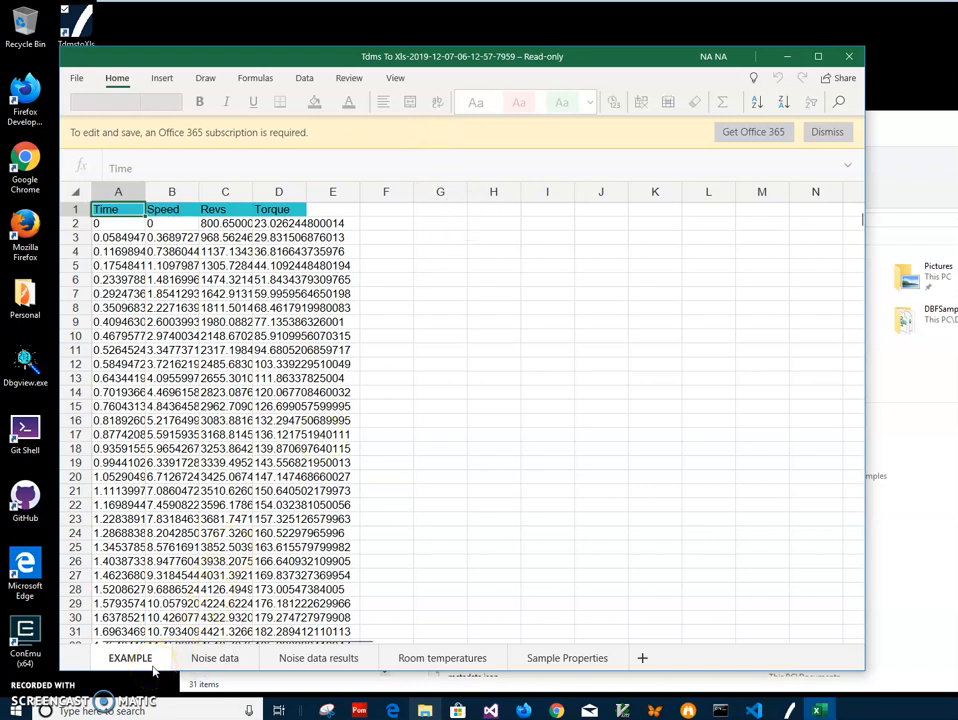
Step: Examine the Time, Speed, Revs and Torque columns and their data rows on the EXAMPLE sheet
{"action": "left_click", "coordinate": [160, 224]}
{"action": "left_click", "coordinate": [178, 211]}
{"action": "left_click", "coordinate": [216, 211]}
{"action": "left_click", "coordinate": [182, 210]}
{"action": "left_click", "coordinate": [110, 210]}
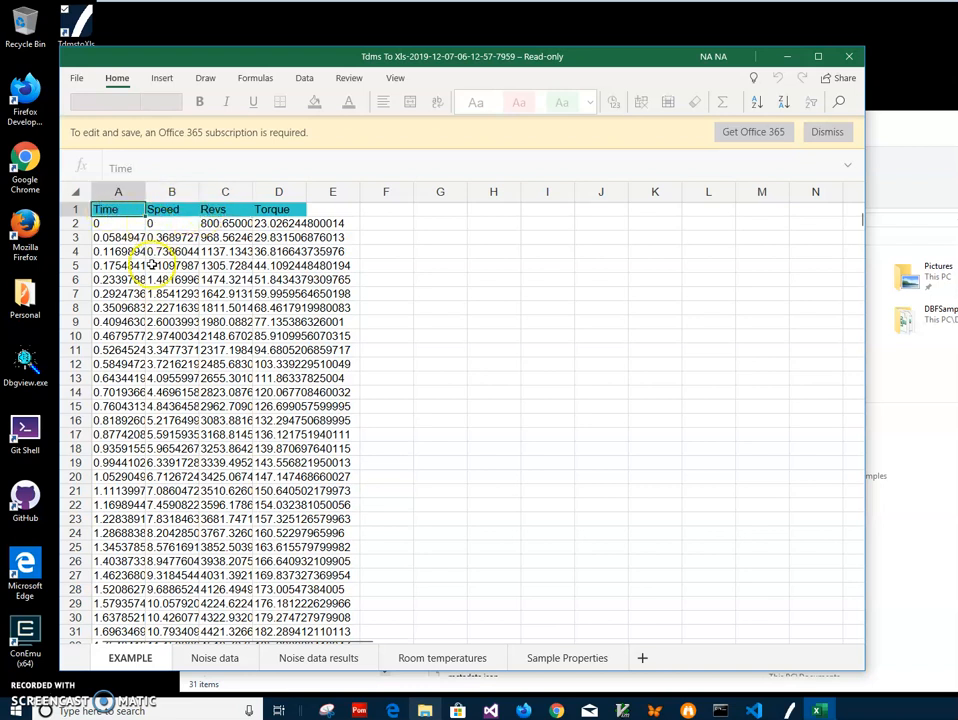
{"action": "left_click", "coordinate": [166, 370]}
{"action": "left_click", "coordinate": [170, 463]}
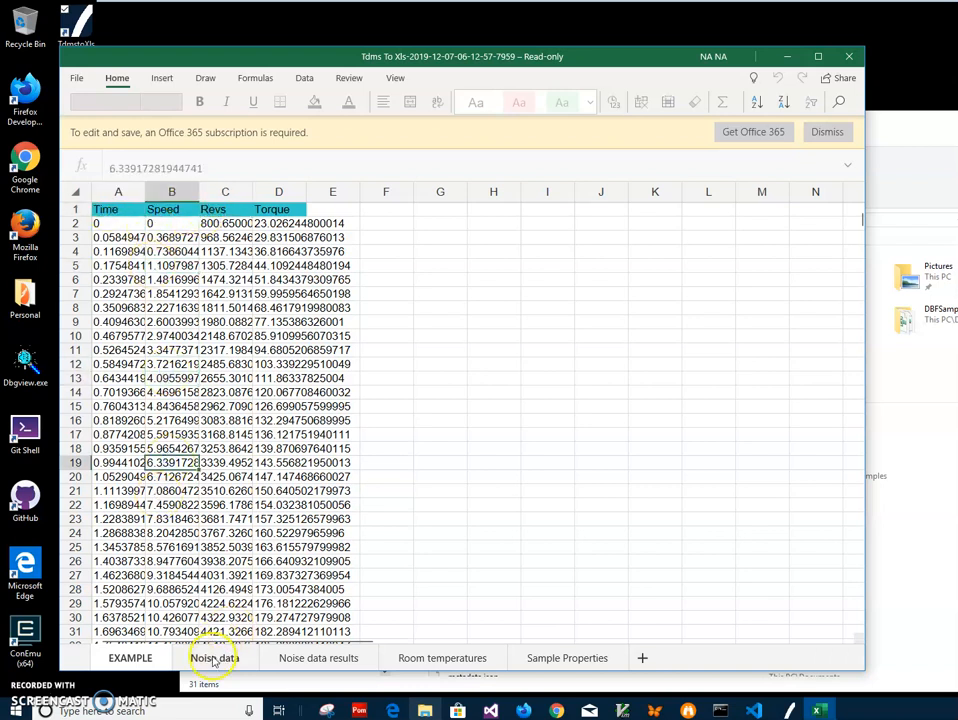
{"action": "left_click", "coordinate": [135, 321]}
{"action": "left_click", "coordinate": [172, 434]}
{"action": "left_click", "coordinate": [225, 589]}
{"action": "scroll", "coordinate": [232, 600], "scroll_direction": "down", "scroll_amount": 16}
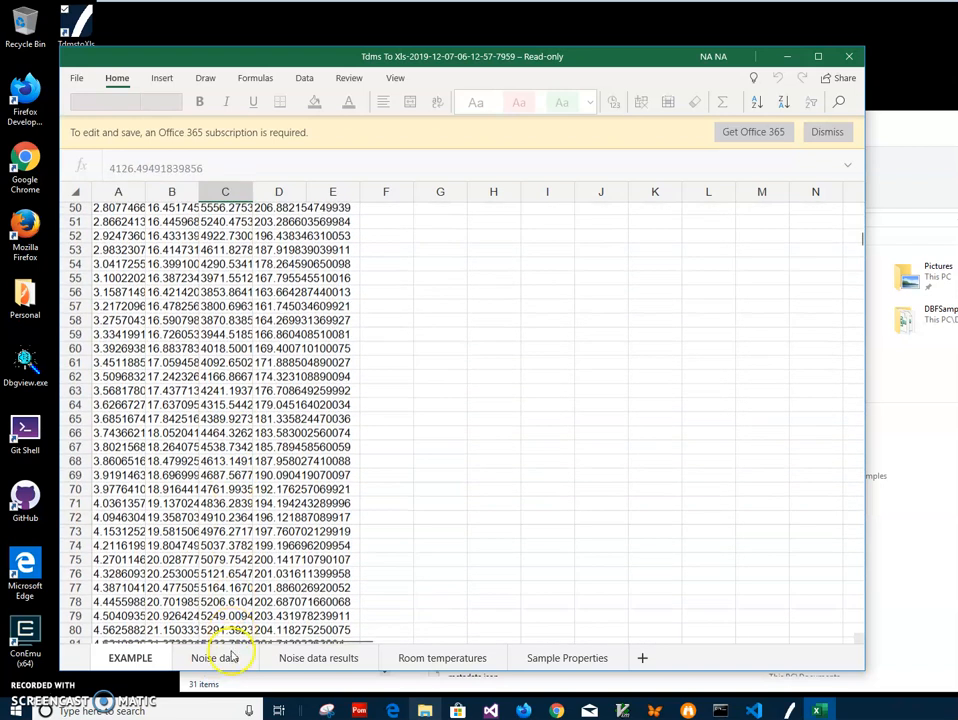
Step: Review the Noise data, Noise data results, Room temperatures and Sample Properties sheets of the converted workbook
{"action": "left_click", "coordinate": [232, 657]}
{"action": "left_click", "coordinate": [320, 658]}
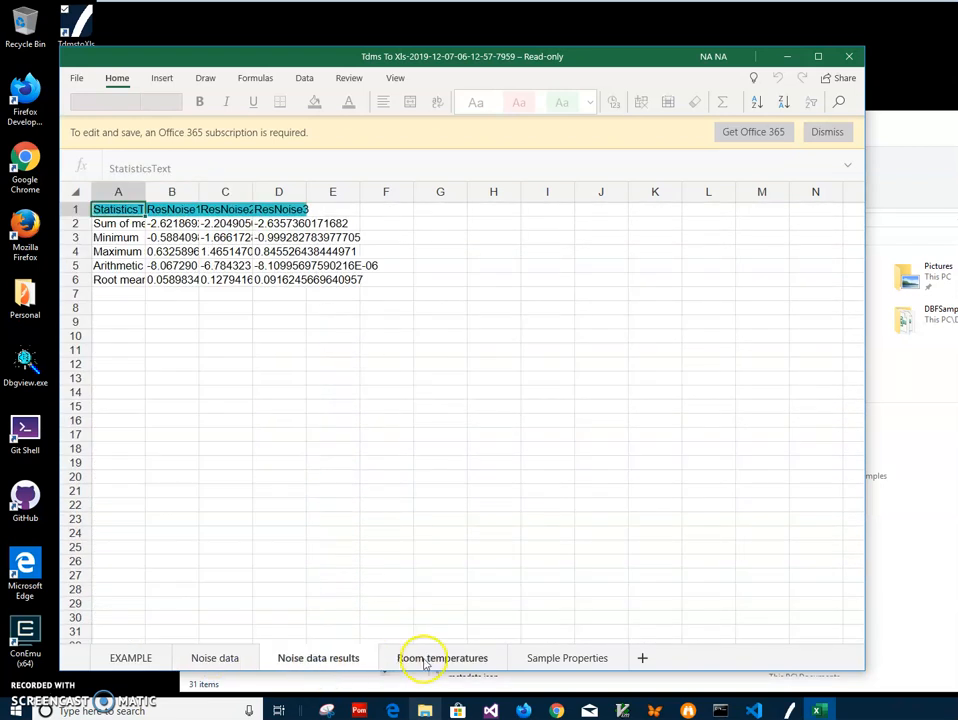
{"action": "left_click", "coordinate": [425, 659]}
{"action": "left_click", "coordinate": [172, 321]}
{"action": "left_click", "coordinate": [210, 420]}
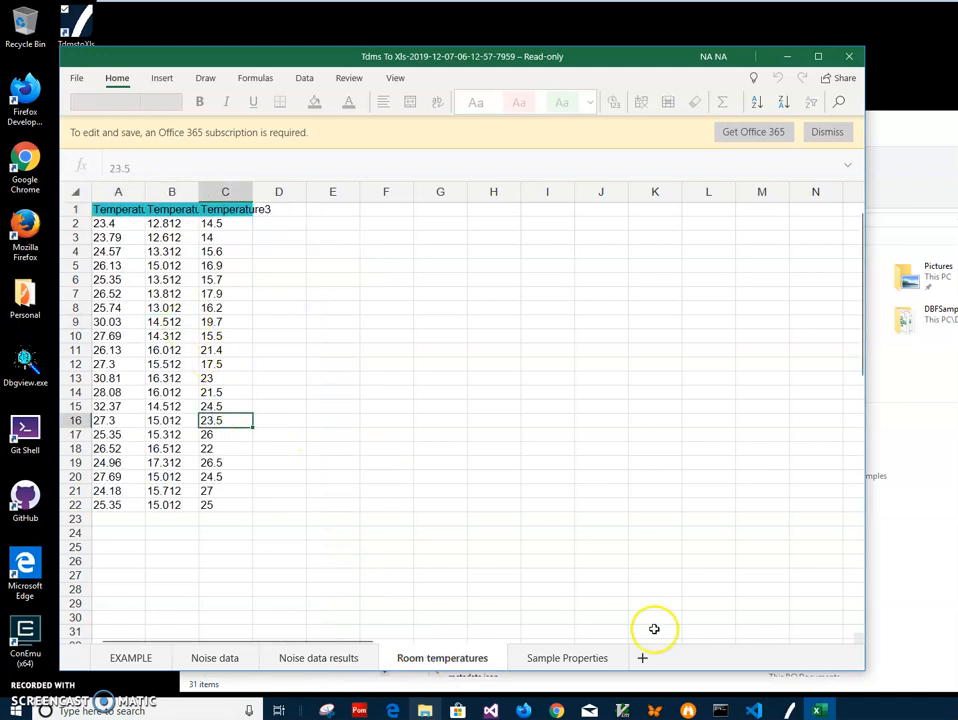
{"action": "left_click", "coordinate": [567, 658]}
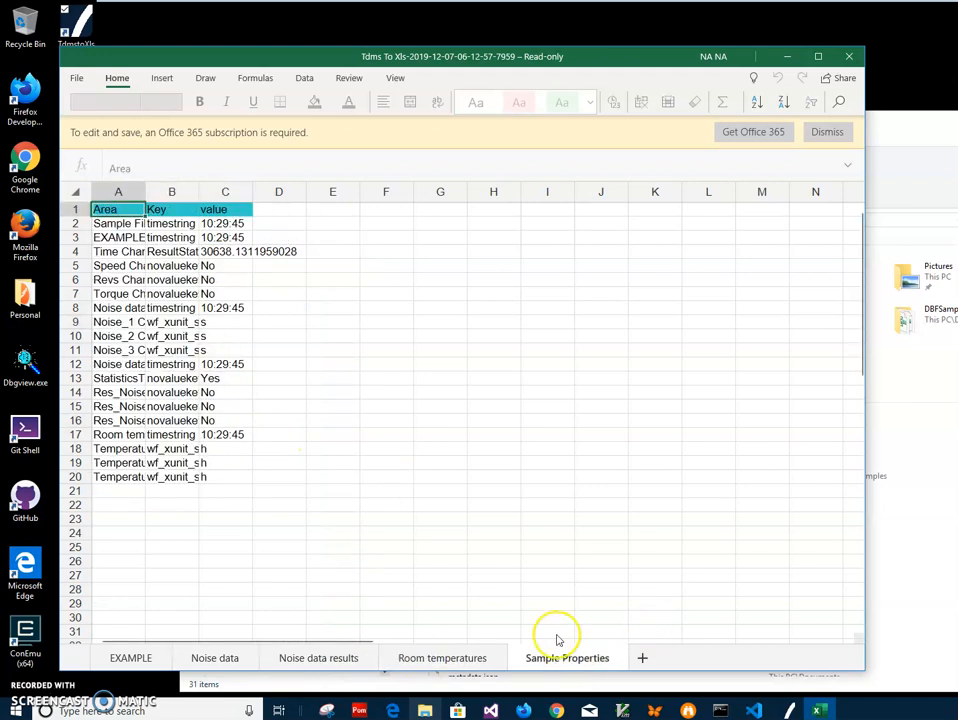
{"action": "scroll", "coordinate": [210, 392], "scroll_direction": "down", "scroll_amount": 2}
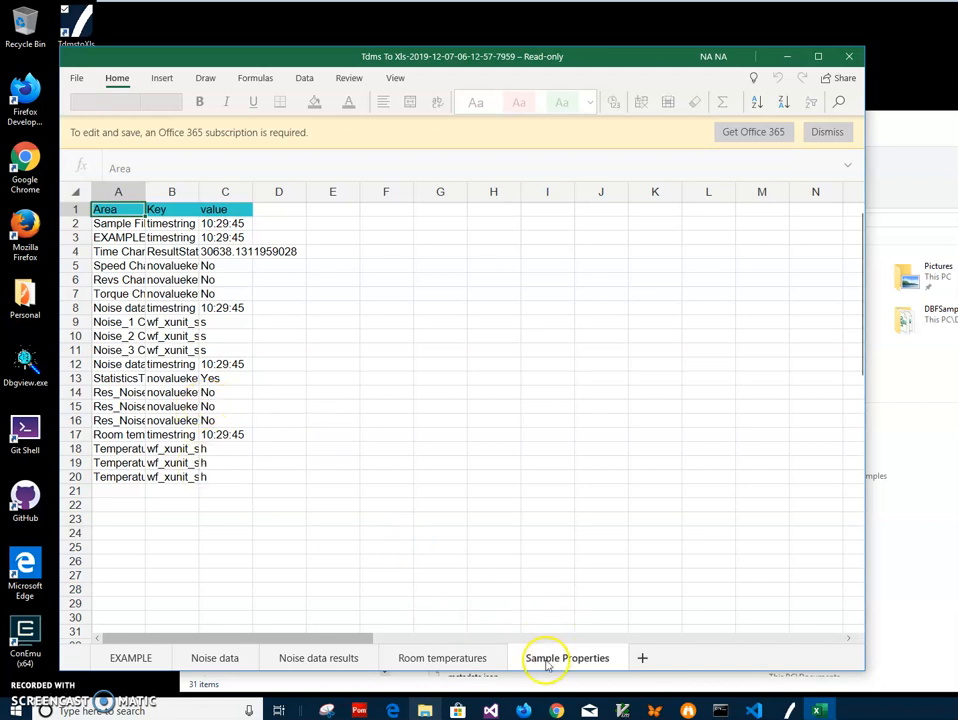
{"action": "left_click", "coordinate": [492, 660]}
{"action": "left_click", "coordinate": [340, 660]}
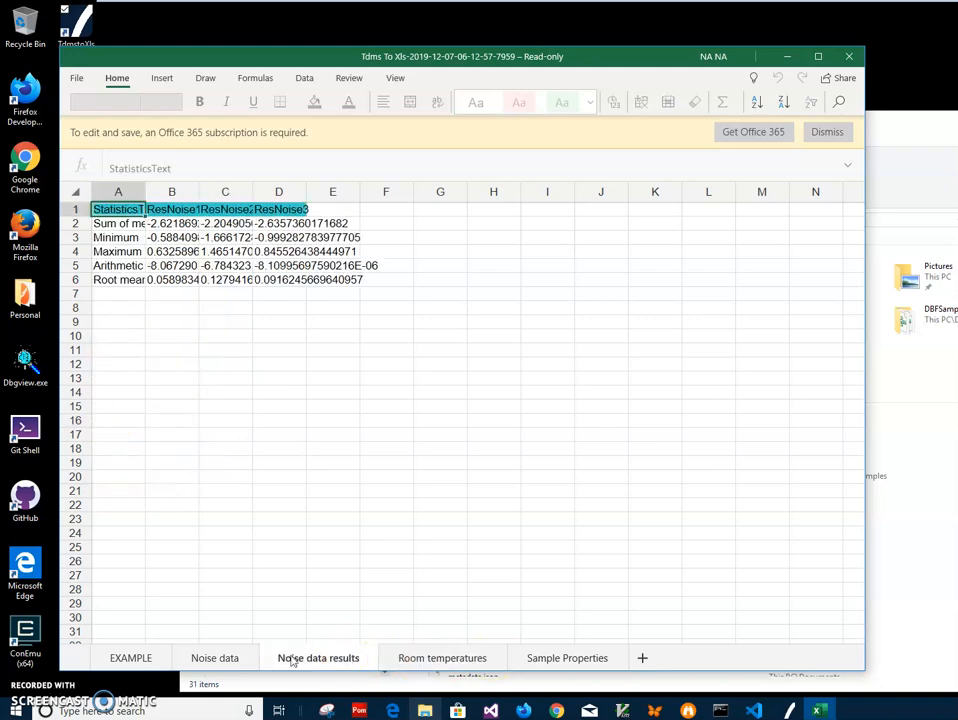
{"action": "left_click", "coordinate": [215, 657]}
Step: Inspect the EXAMPLE sheet's data through to its last filled row and return to the header row
{"action": "left_click", "coordinate": [131, 657]}
{"action": "left_click", "coordinate": [212, 484]}
{"action": "scroll", "coordinate": [215, 497], "scroll_direction": "down", "scroll_amount": 5}
{"action": "scroll", "coordinate": [215, 497], "scroll_direction": "down", "scroll_amount": 15}
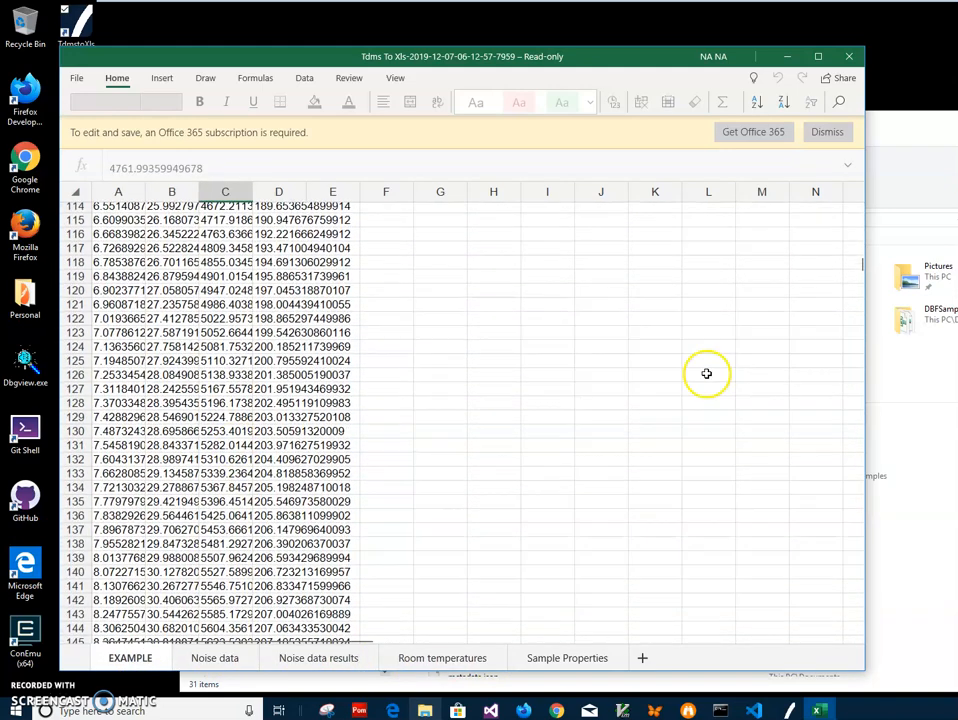
{"action": "left_click_drag", "start_coordinate": [857, 265], "coordinate": [861, 618]}
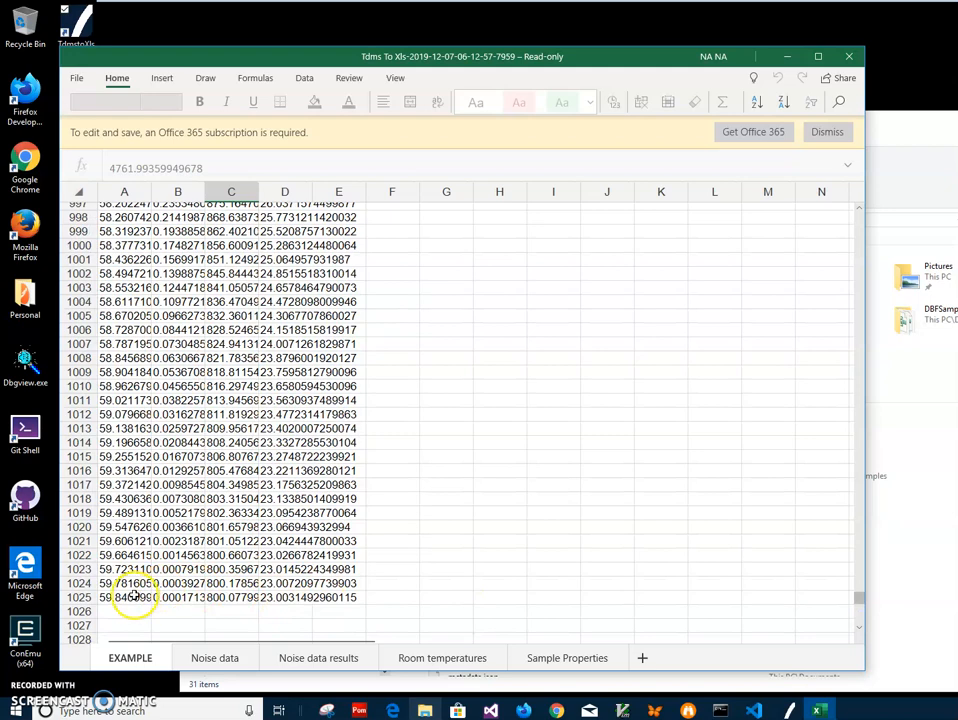
{"action": "left_click", "coordinate": [120, 597]}
{"action": "left_click", "coordinate": [197, 459]}
{"action": "scroll", "coordinate": [214, 385], "scroll_direction": "down", "scroll_amount": 10}
{"action": "scroll", "coordinate": [267, 342], "scroll_direction": "up", "scroll_amount": 19}
{"action": "scroll", "coordinate": [285, 410], "scroll_direction": "up", "scroll_amount": 17}
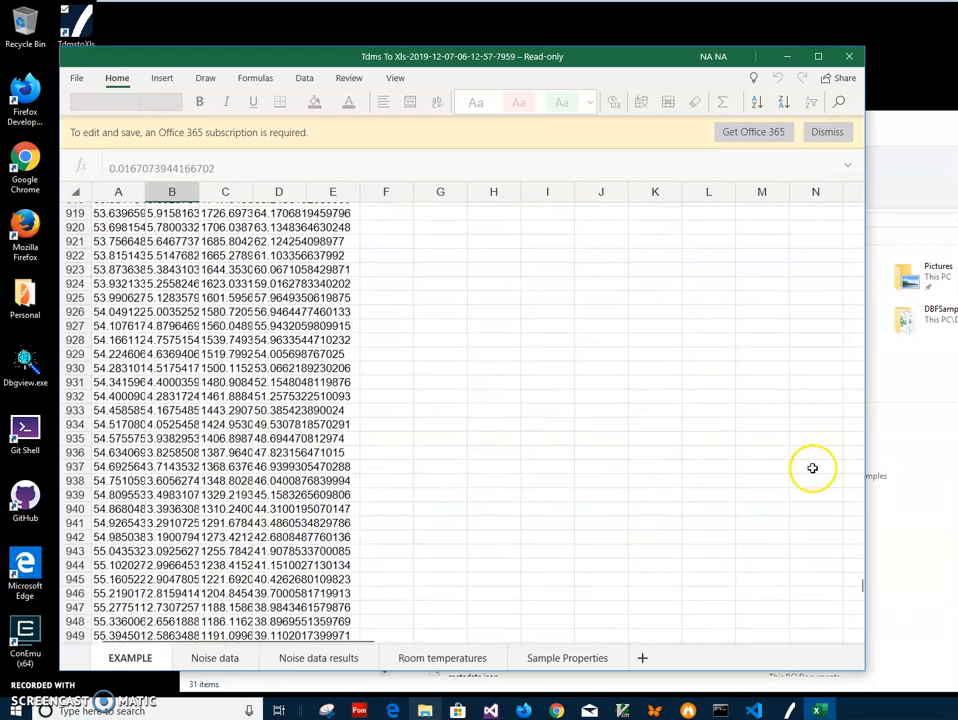
{"action": "left_click_drag", "start_coordinate": [862, 590], "coordinate": [868, 212]}
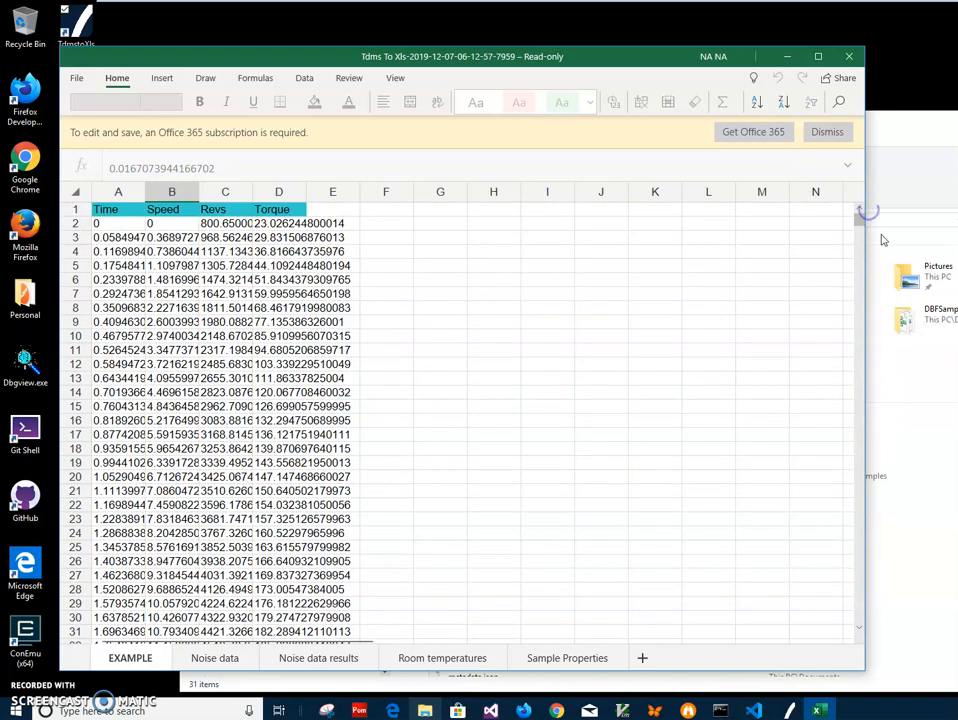